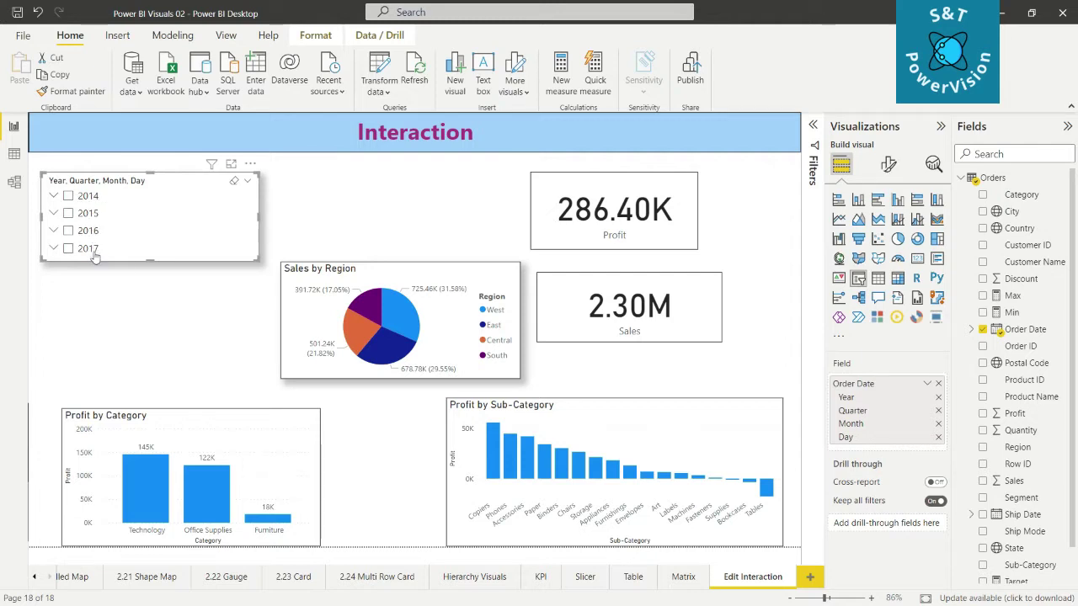
# Select 2014, then 2015, then 2014 again in the Year slicer
pyautogui.click(68, 195)
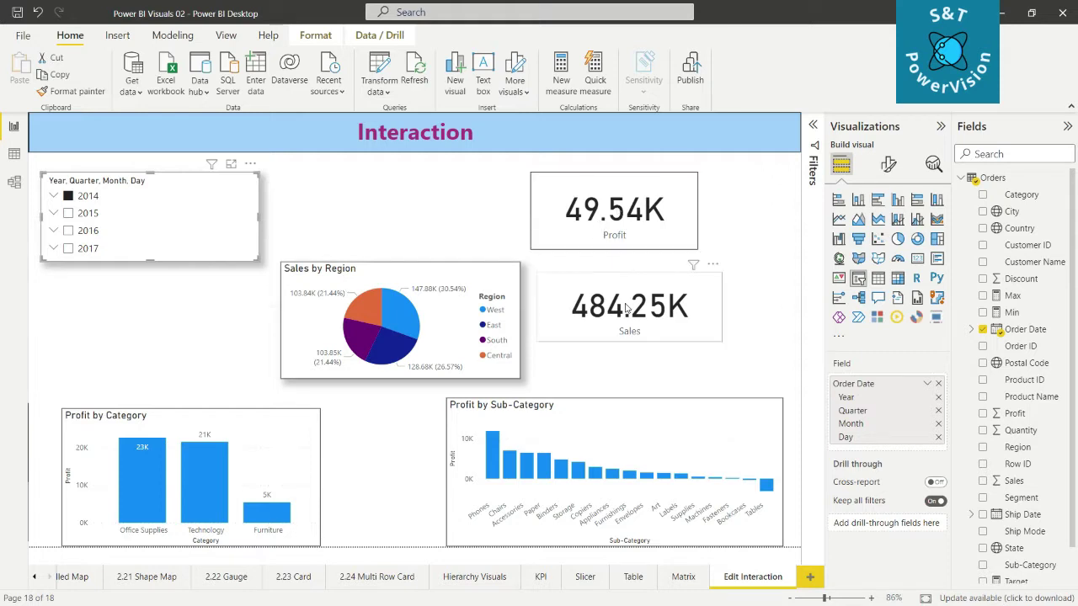
pyautogui.click(68, 214)
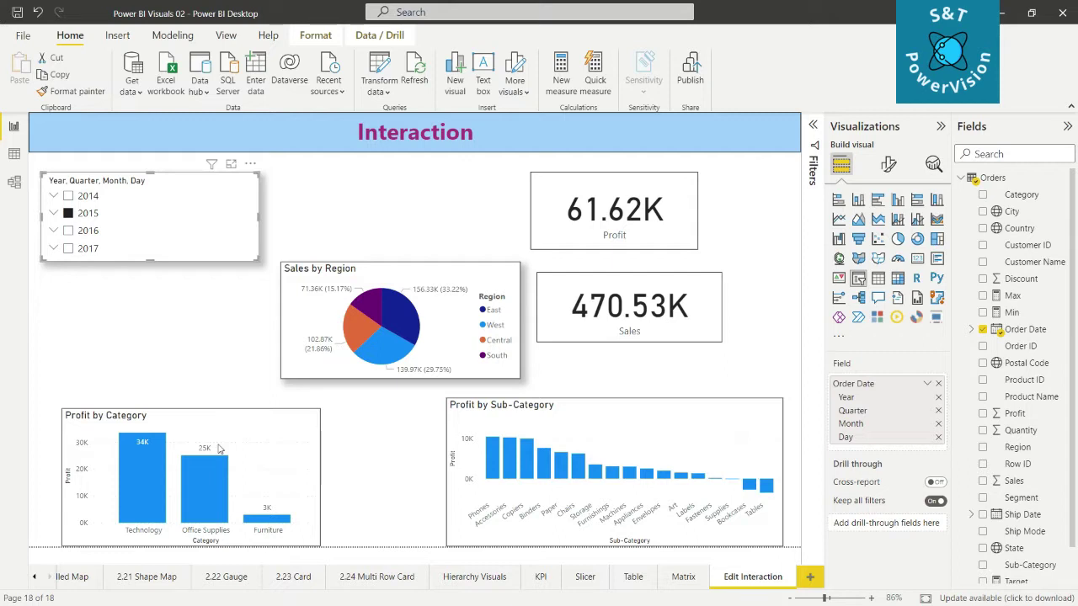
pyautogui.click(195, 192)
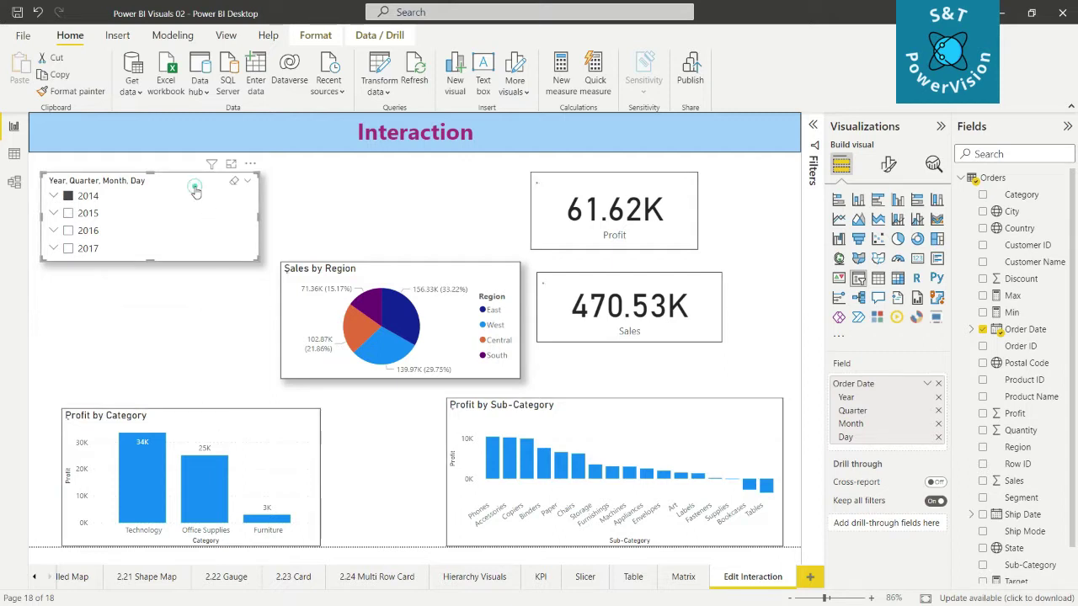
# Turn on Edit interactions for the year slicer from the Format tab
pyautogui.click(315, 35)
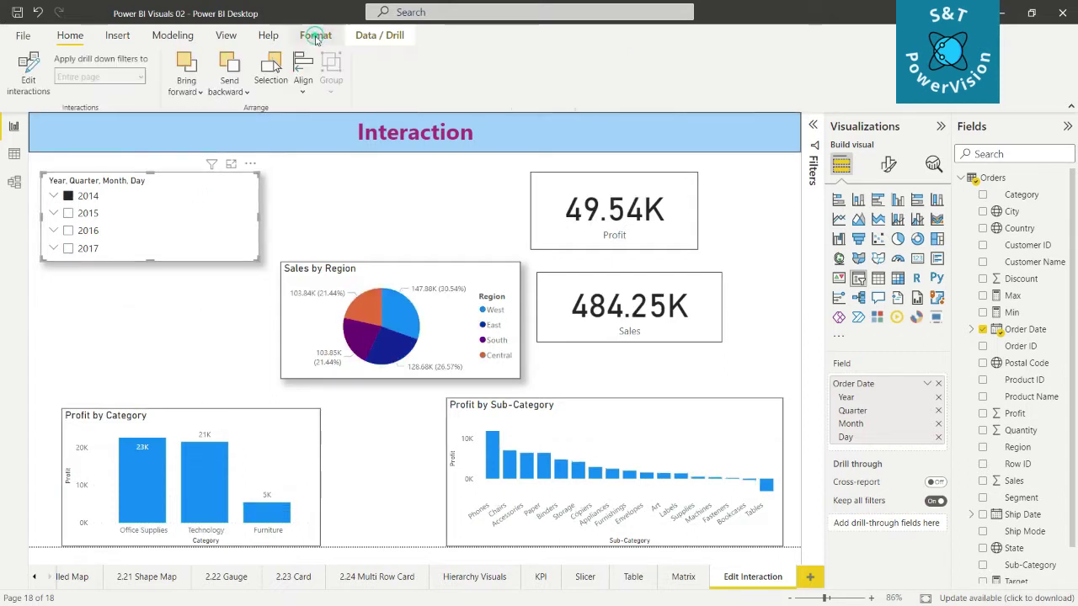
pyautogui.click(27, 74)
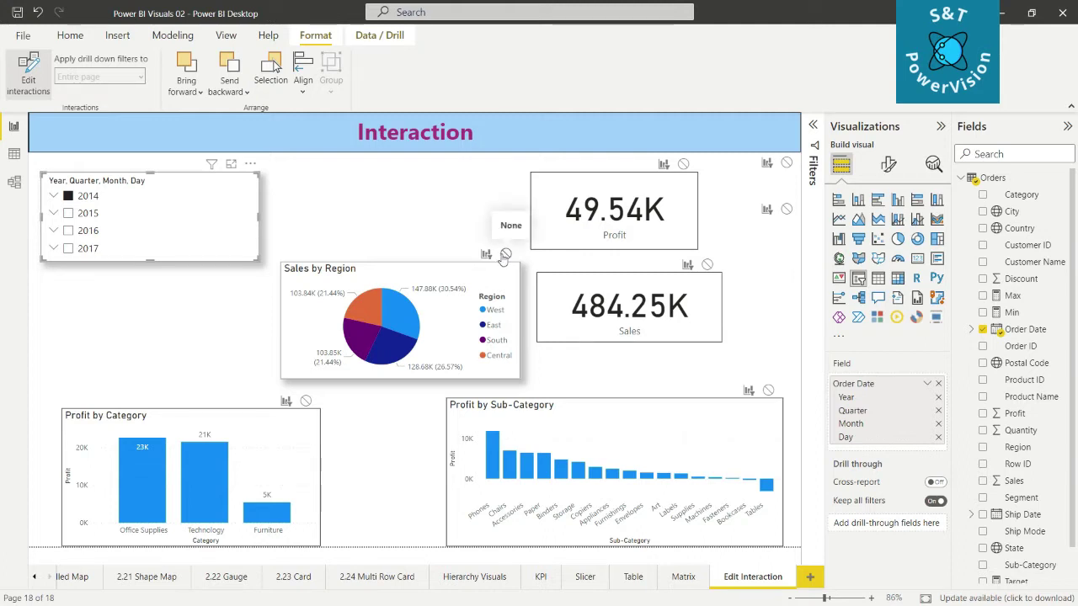
# Set the slicer's interaction with the Sales by Region pie to None, testing 2015, 2016, 2017
pyautogui.click(505, 254)
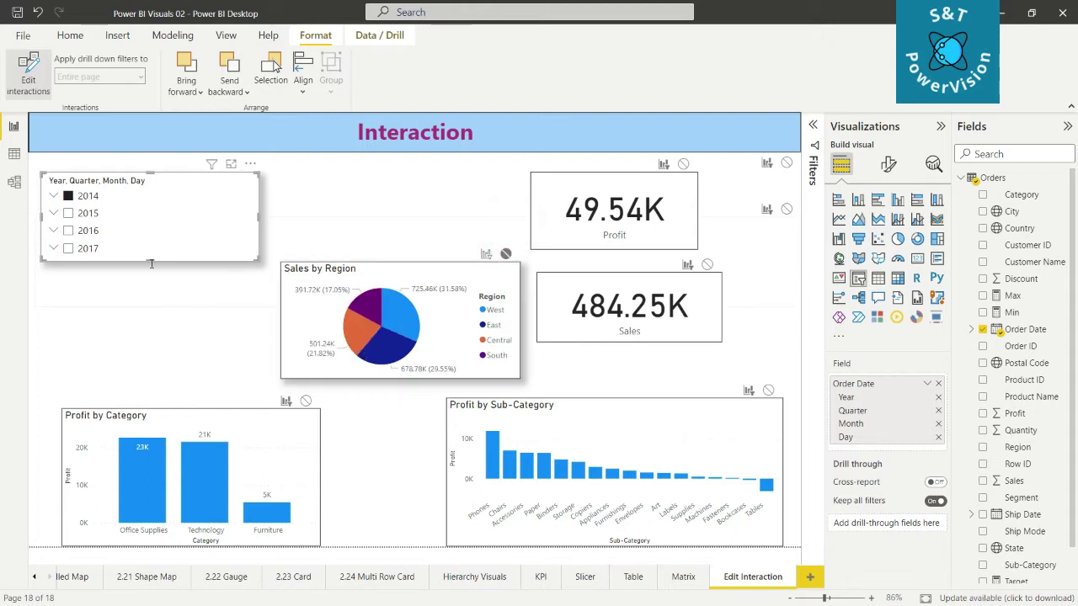
pyautogui.click(67, 213)
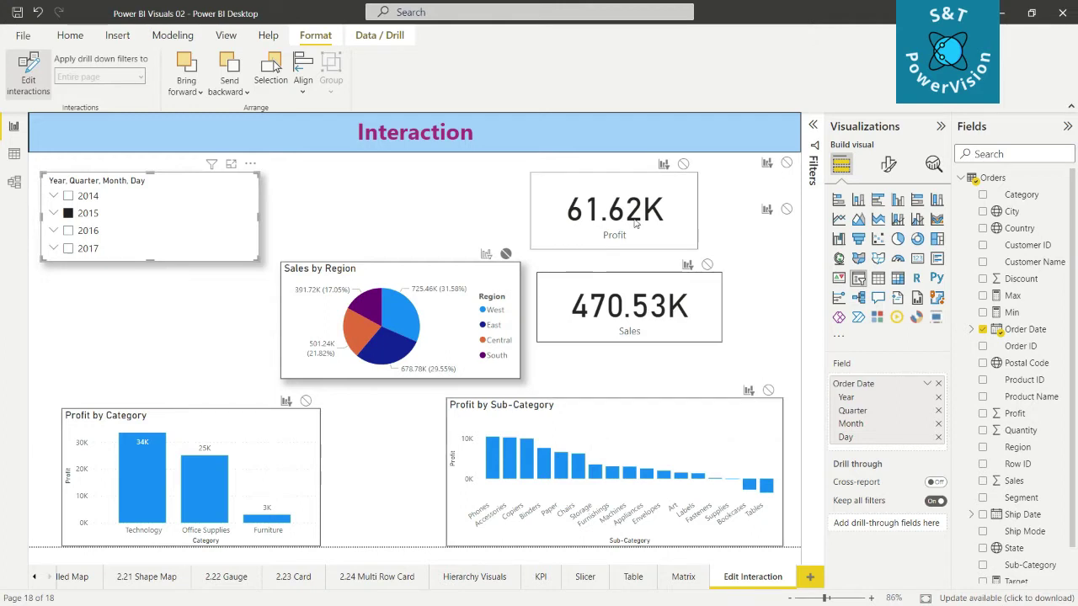
pyautogui.click(74, 235)
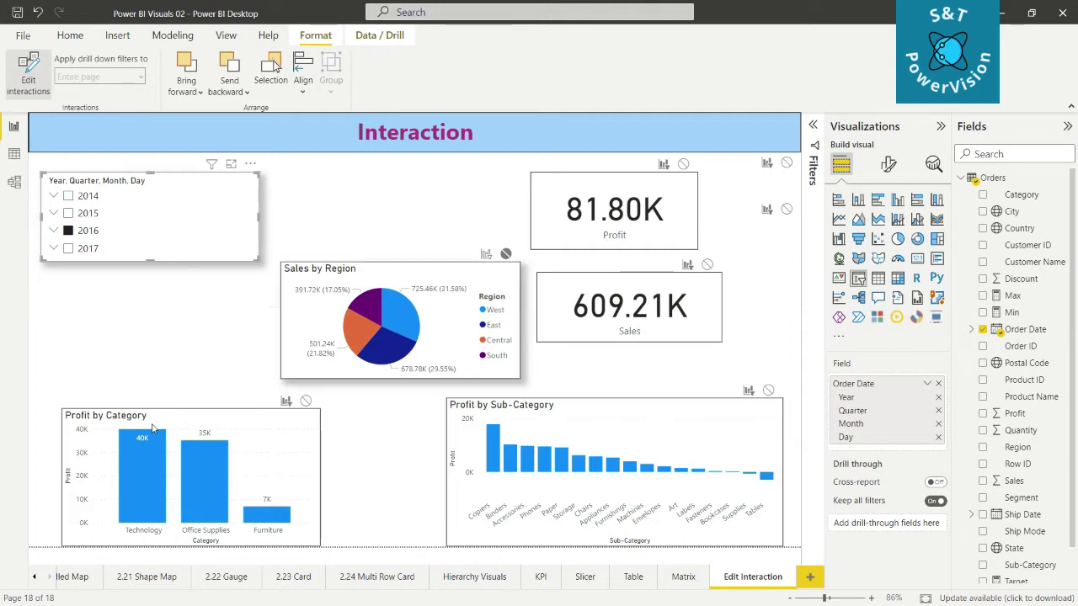
pyautogui.click(67, 250)
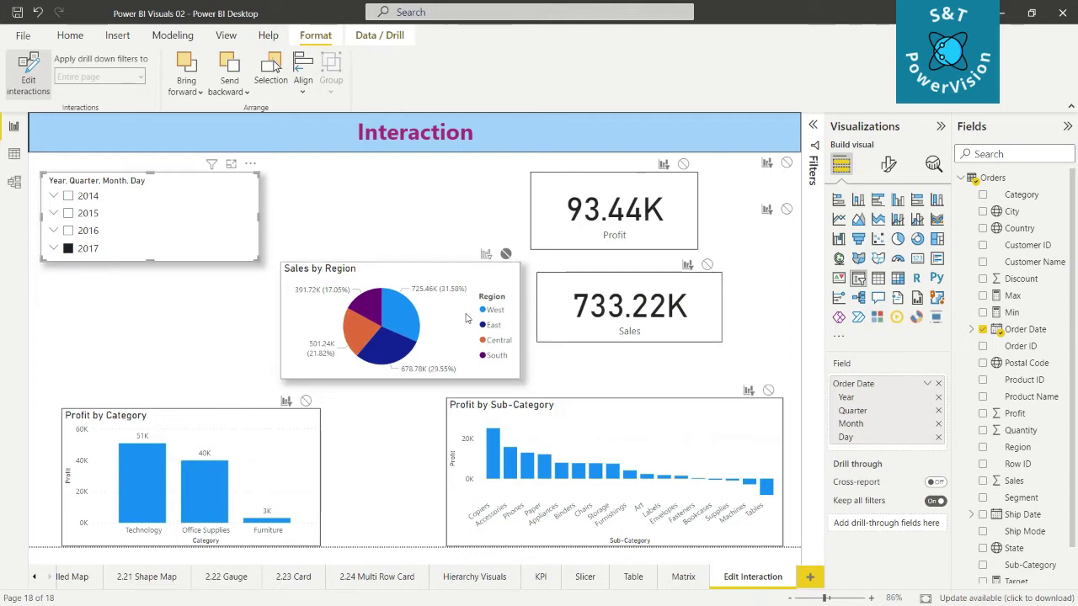
# Set the pie back to Filter, test 2015 and 2016, then clear the year selection
pyautogui.click(486, 254)
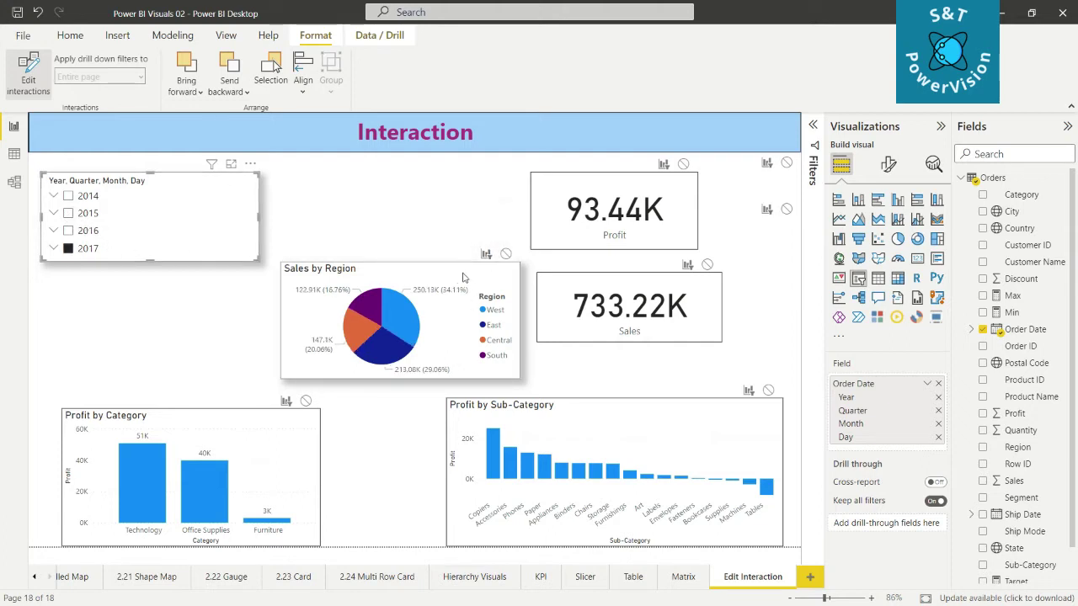
pyautogui.click(68, 214)
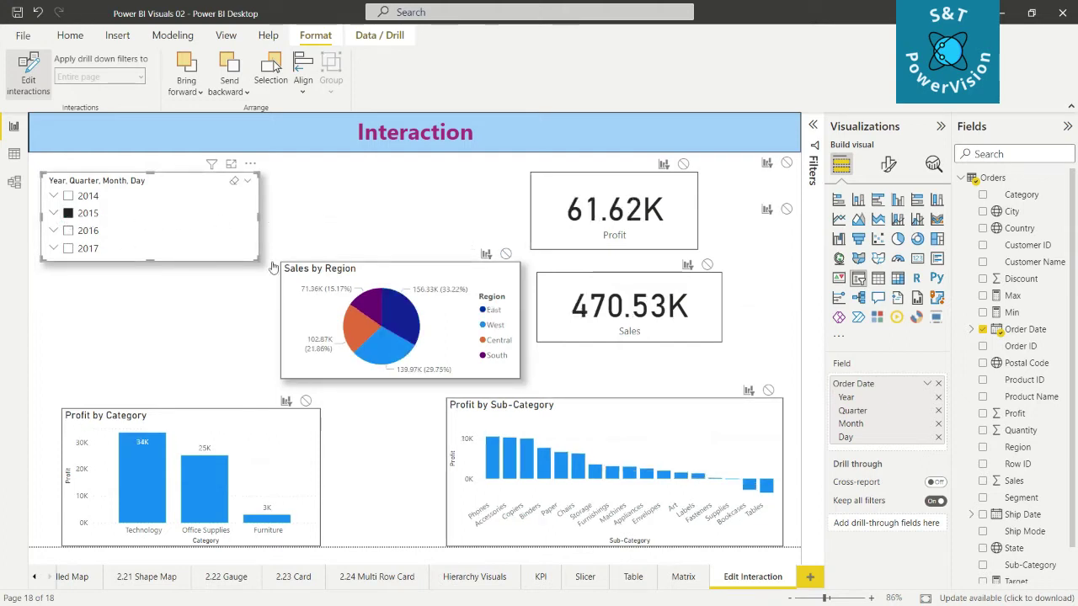
pyautogui.click(69, 232)
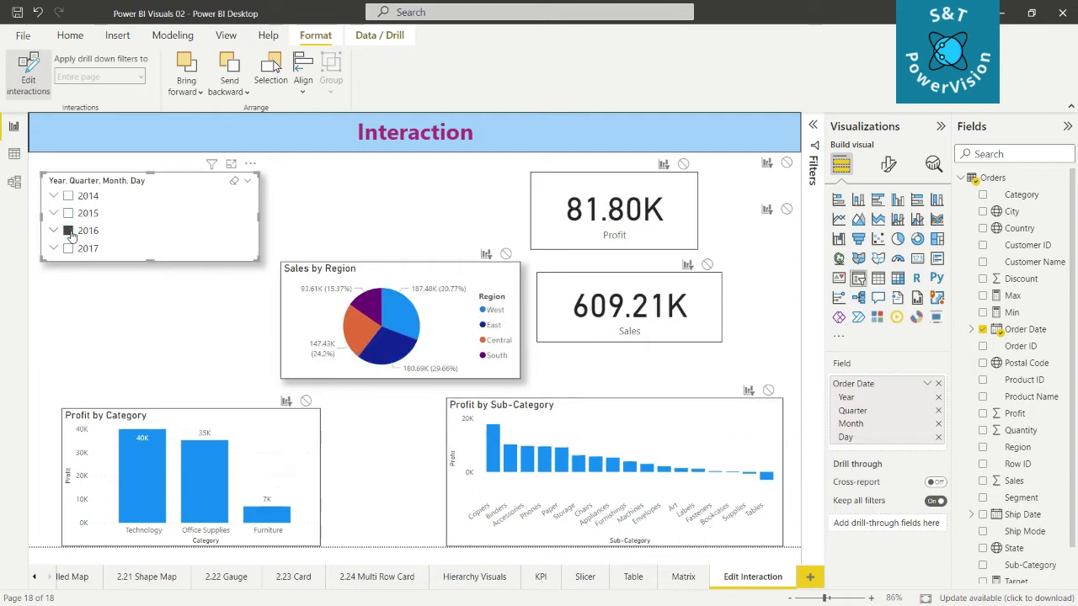
pyautogui.click(69, 232)
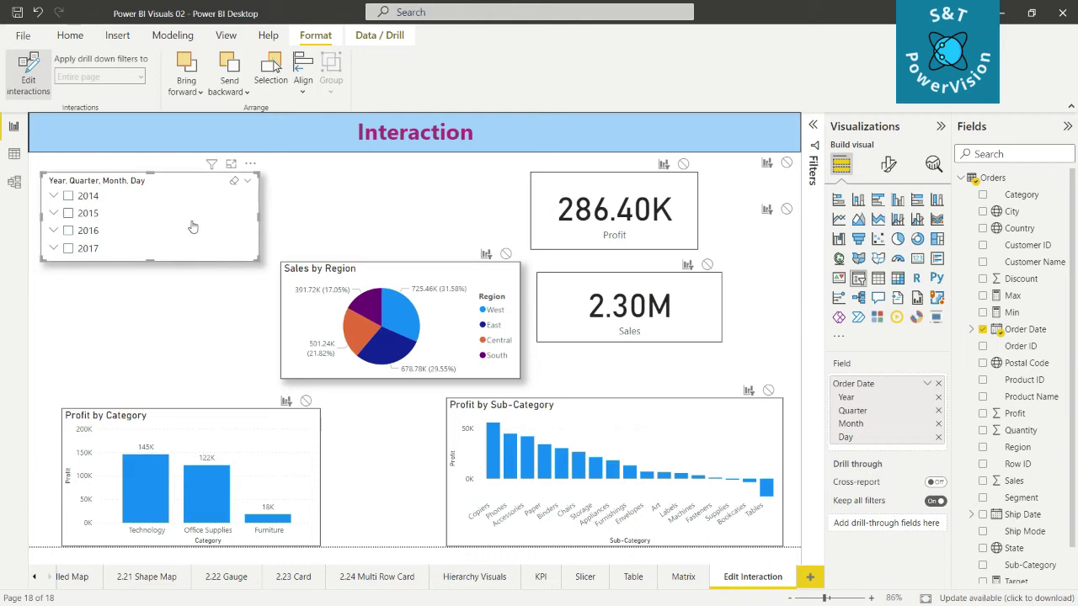
pyautogui.moveTo(366, 317)
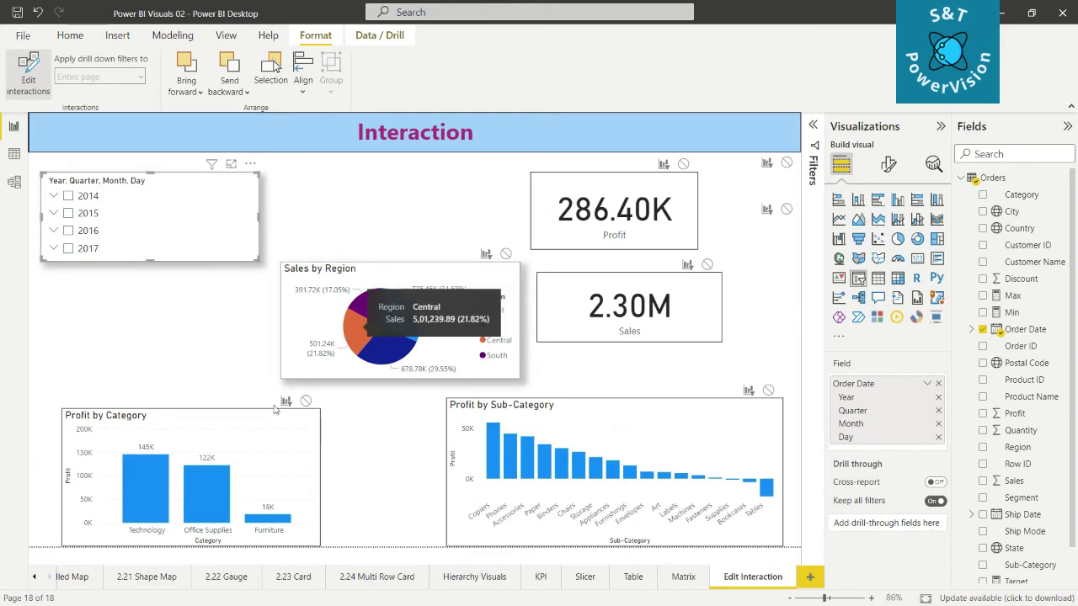
# Set Profit by Category's interaction with Profit by Sub-Category to None
pyautogui.click(246, 447)
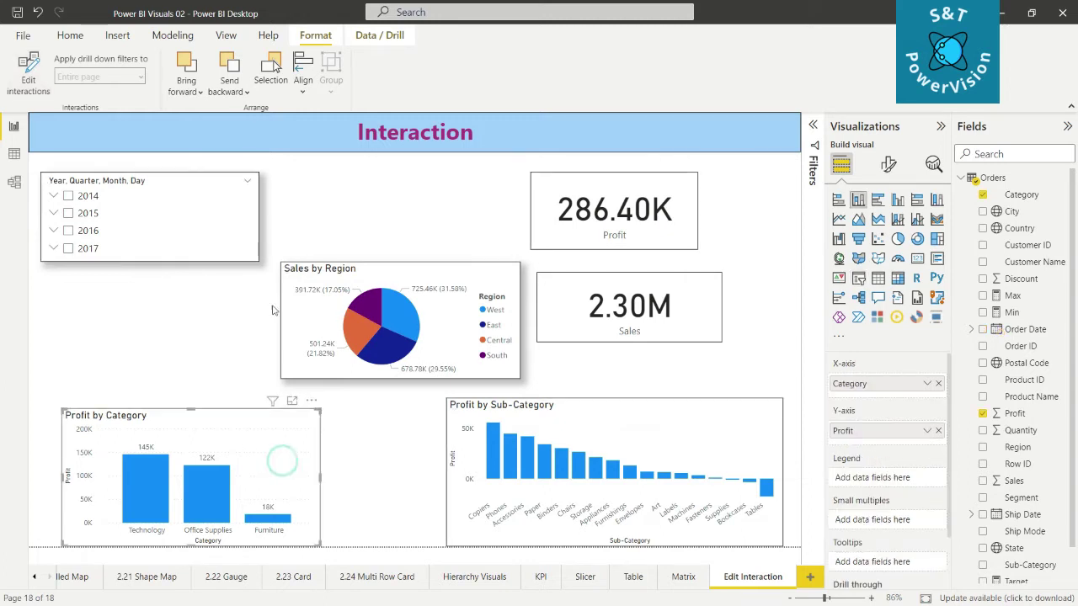
pyautogui.click(28, 76)
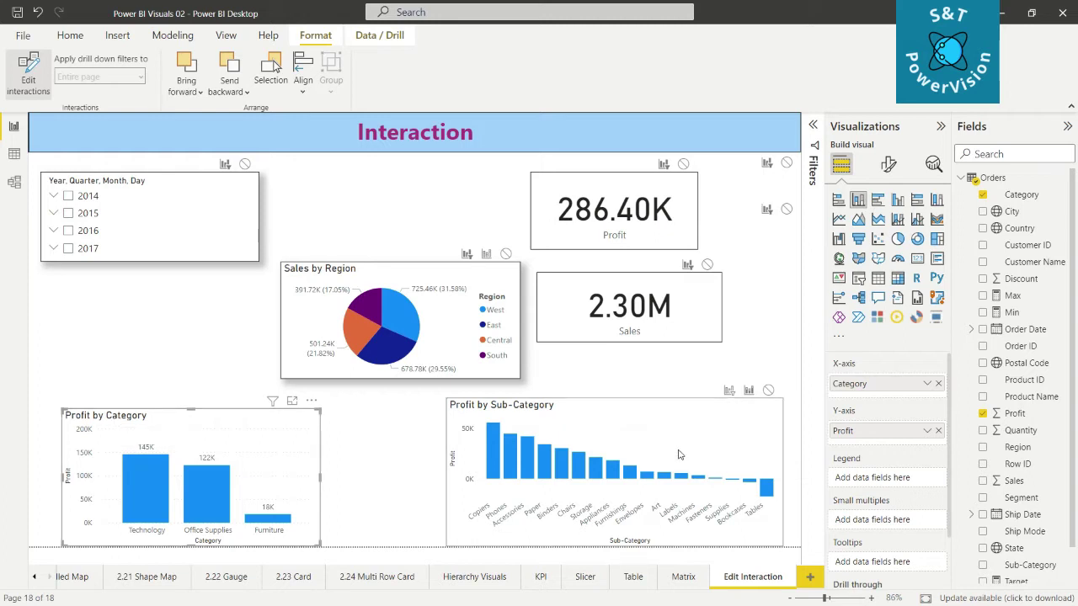
pyautogui.click(767, 391)
# Pick Technology, then Office Supplies, then multi-select Technology, Office Supplies and Furniture
pyautogui.click(144, 493)
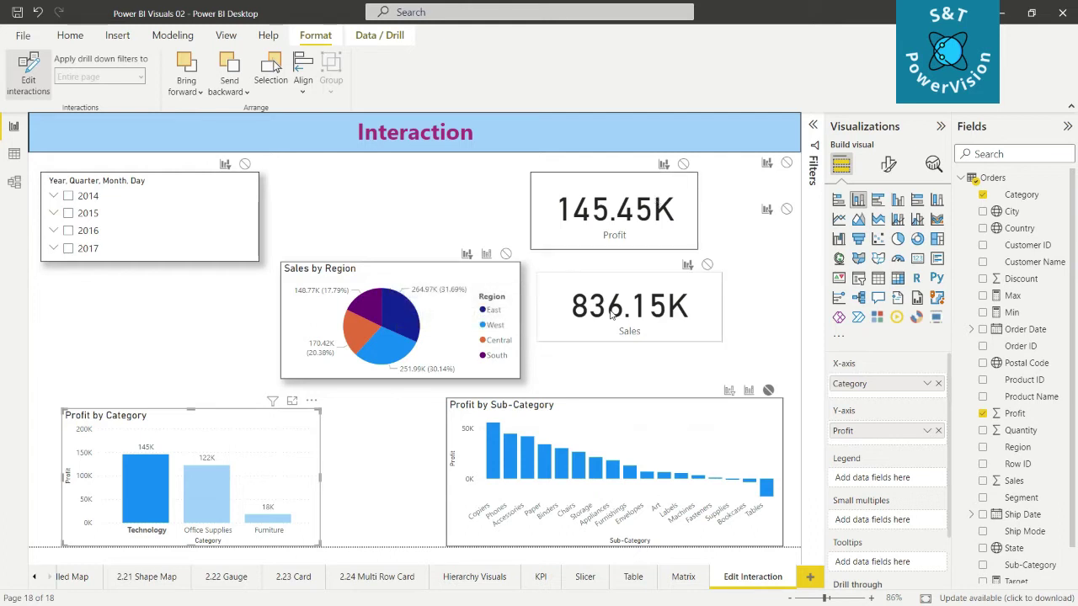
pyautogui.click(205, 497)
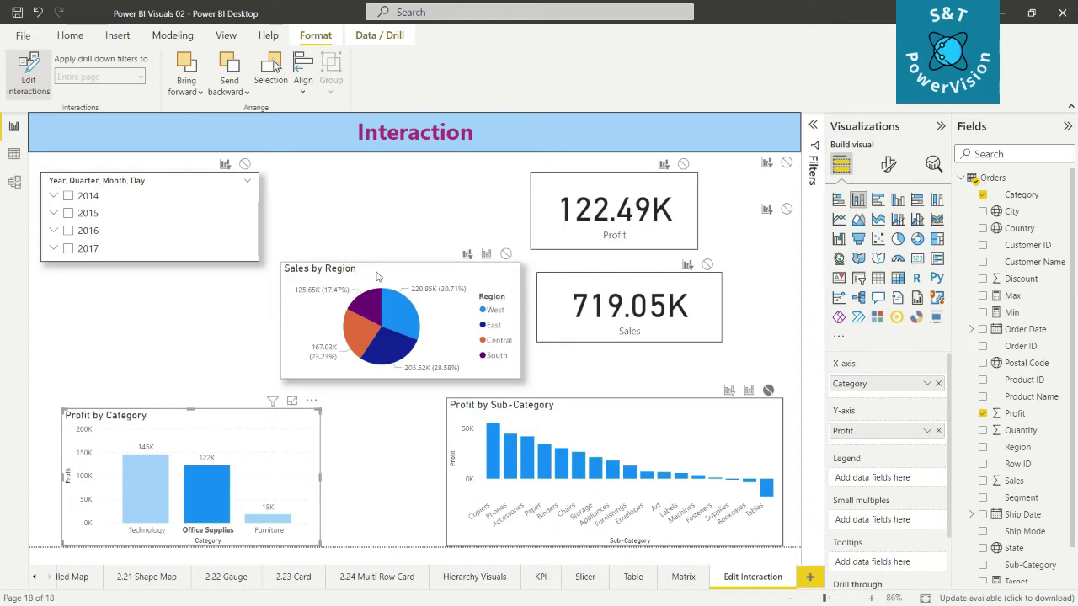
pyautogui.moveTo(203, 493)
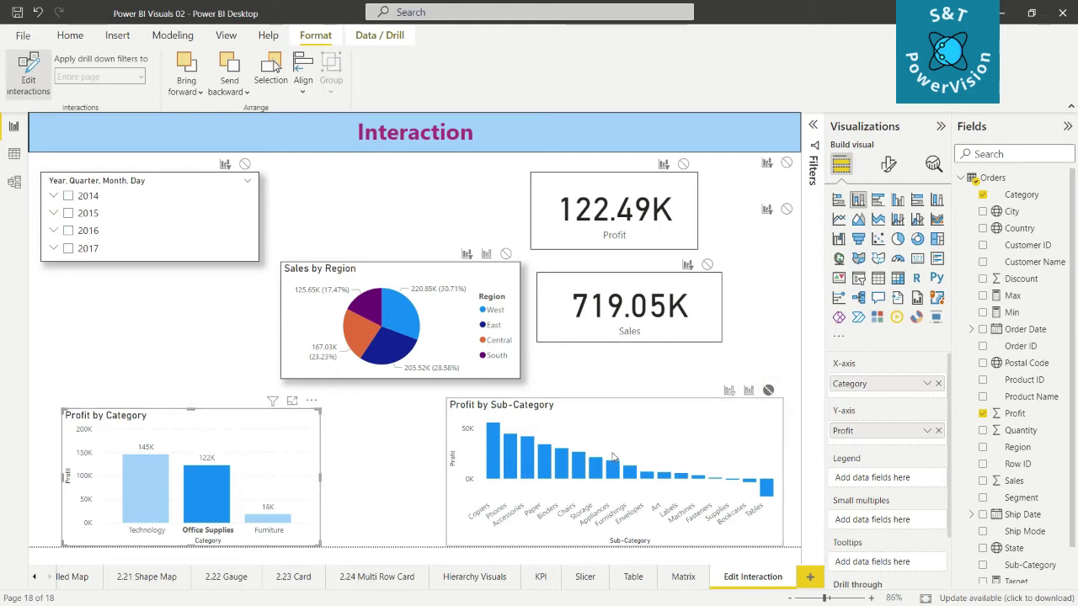
pyautogui.click(138, 488)
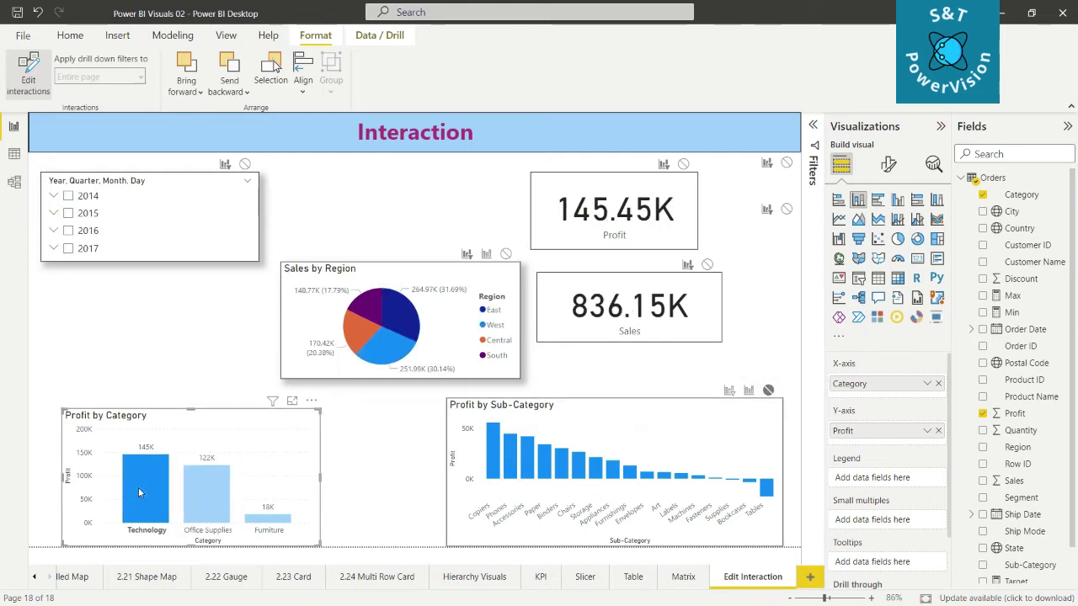
pyautogui.keyDown('ctrl'); pyautogui.click(219, 497); pyautogui.keyUp('ctrl')
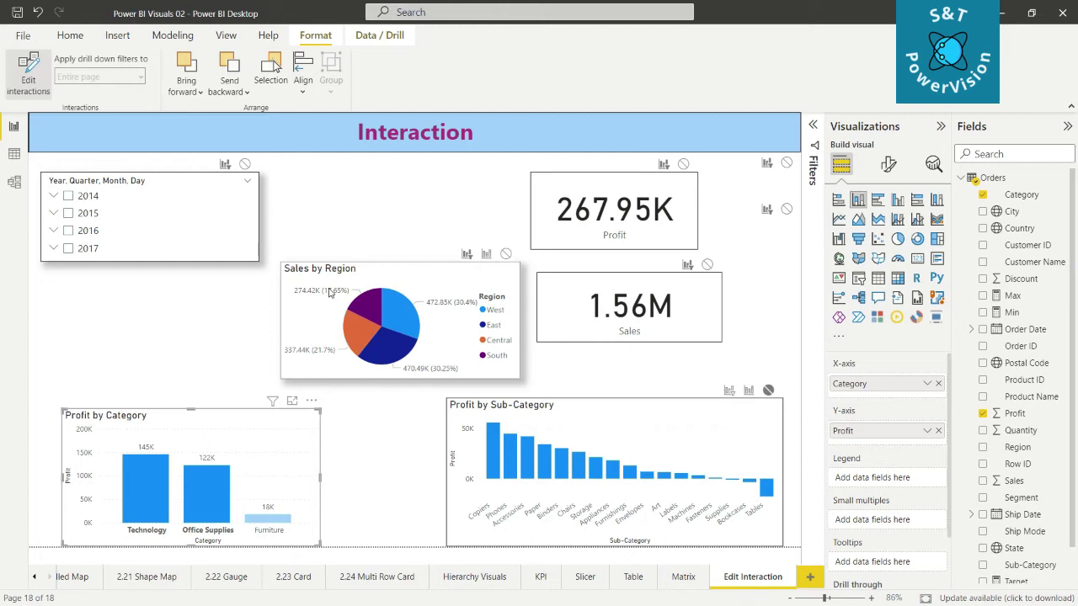
pyautogui.moveTo(329, 292)
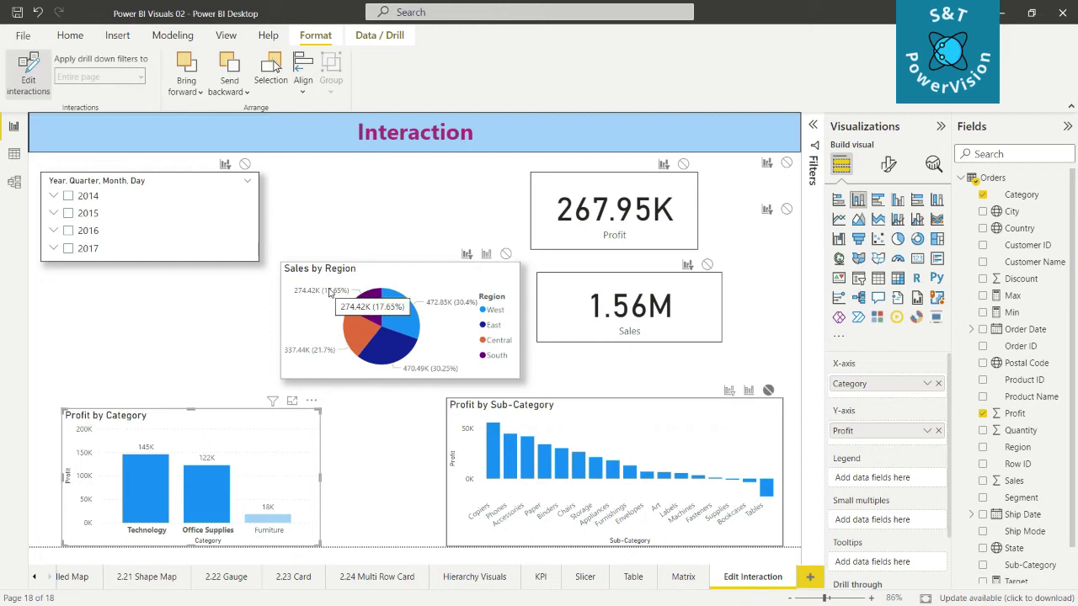
pyautogui.click(268, 521)
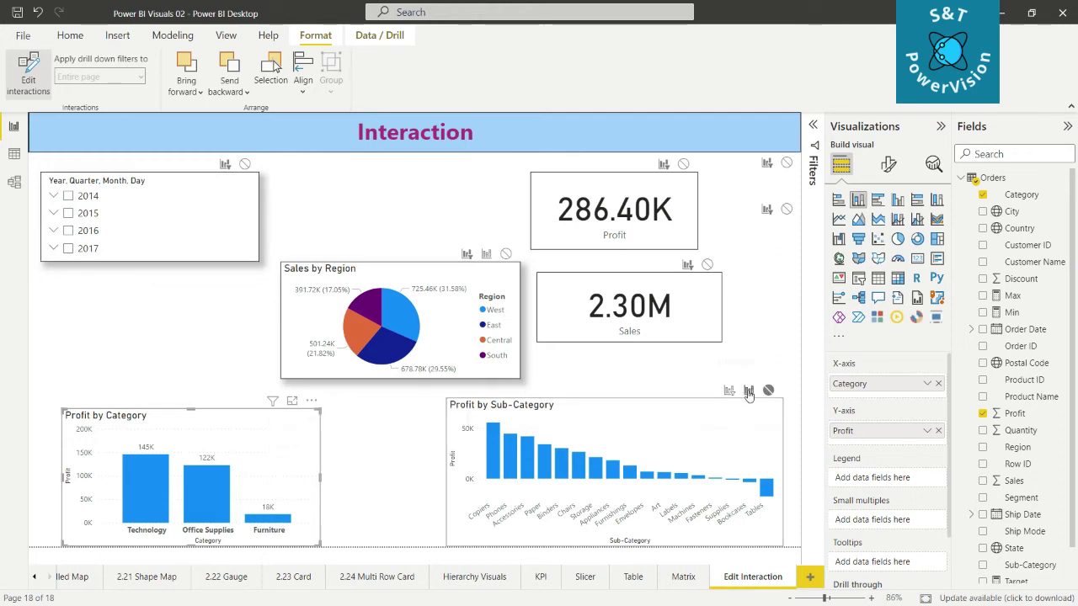
# Pick Technology, Office Supplies, clear, then Office Supplies, Technology and finally Furniture
pyautogui.click(148, 489)
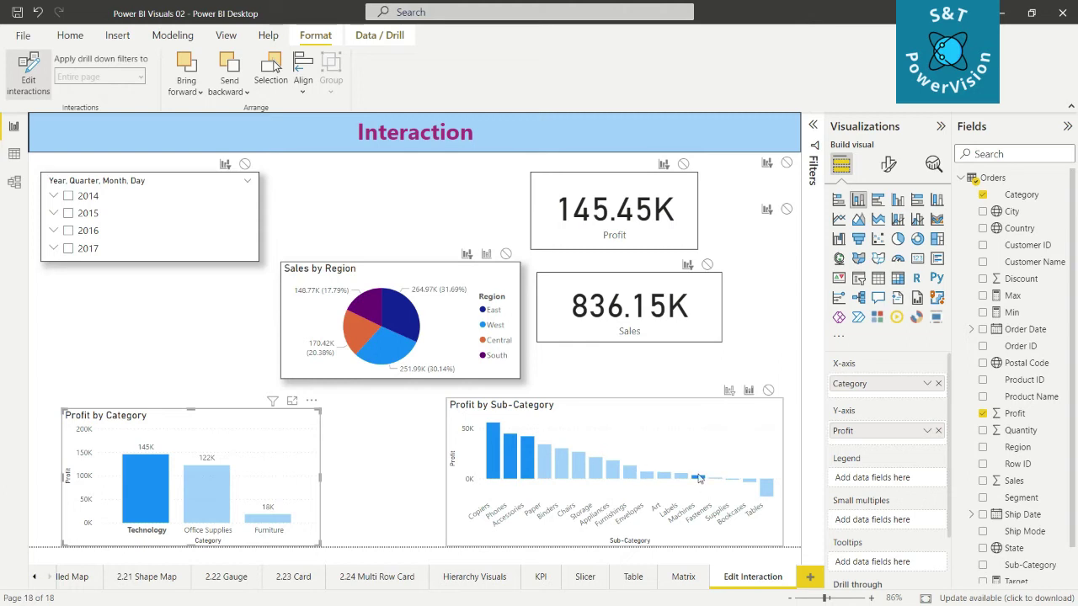
pyautogui.moveTo(210, 496)
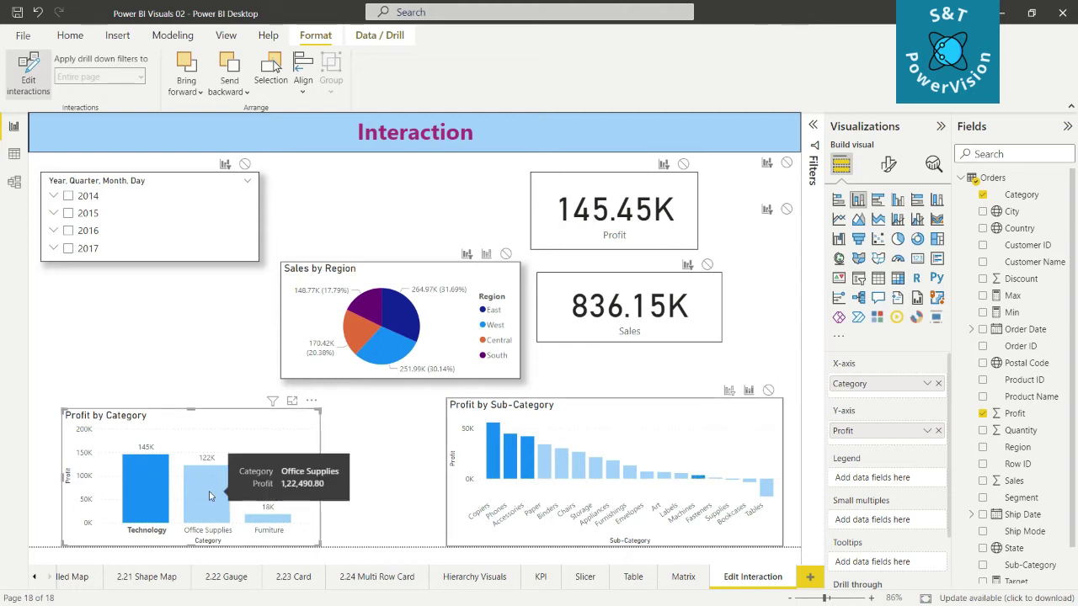
pyautogui.click(210, 496)
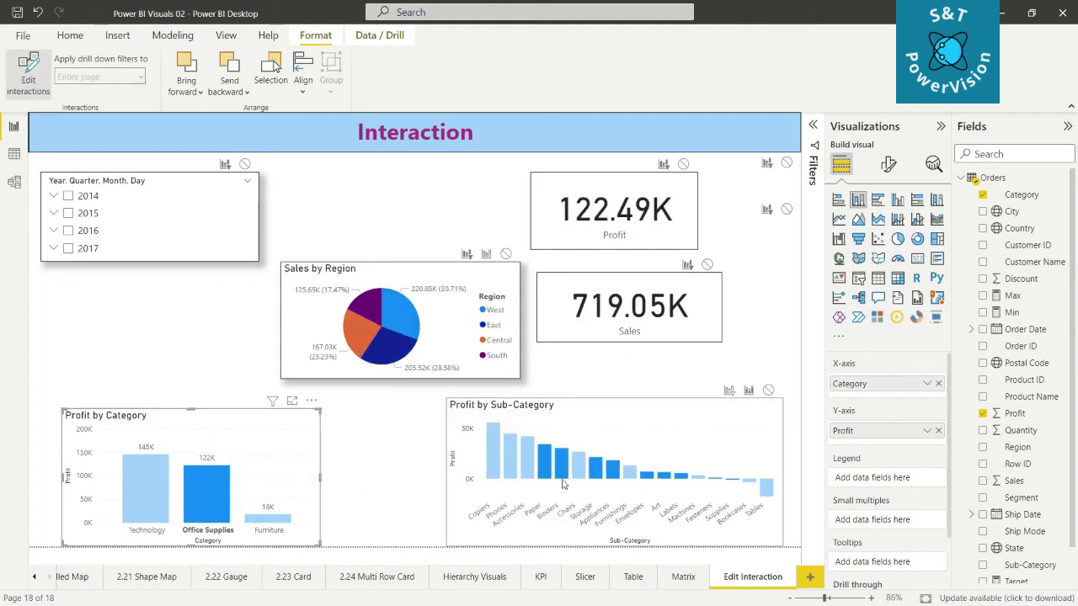
pyautogui.moveTo(552, 462)
pyautogui.click(268, 515)
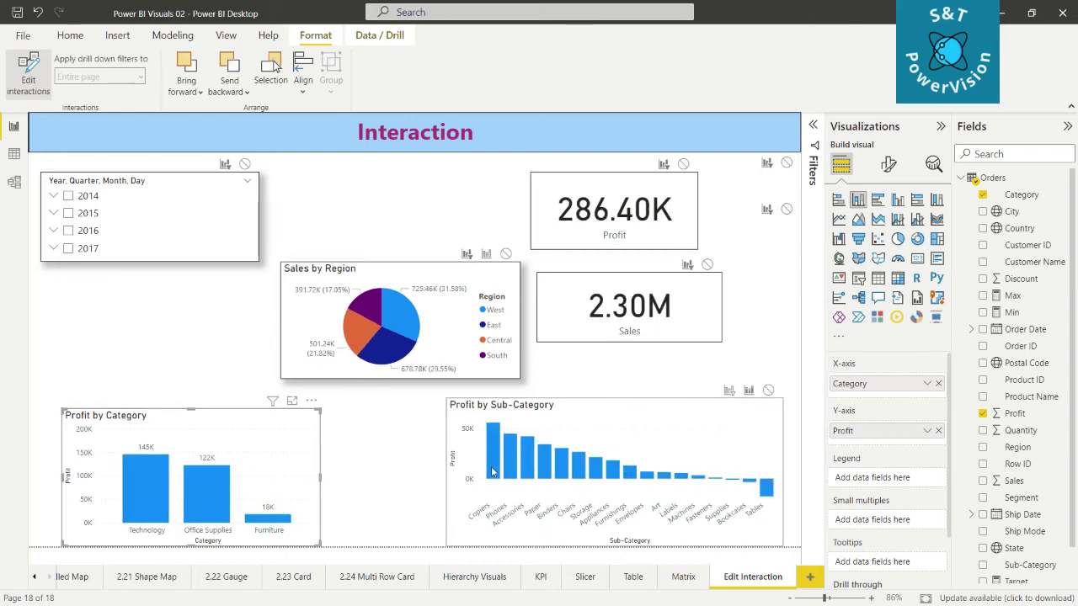
pyautogui.click(200, 497)
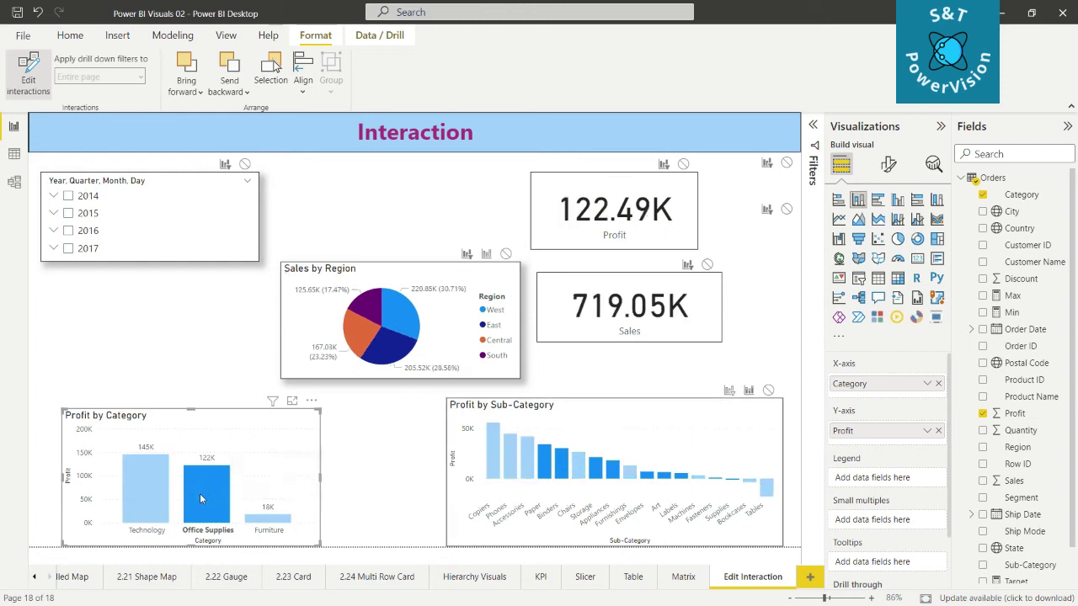
pyautogui.click(155, 505)
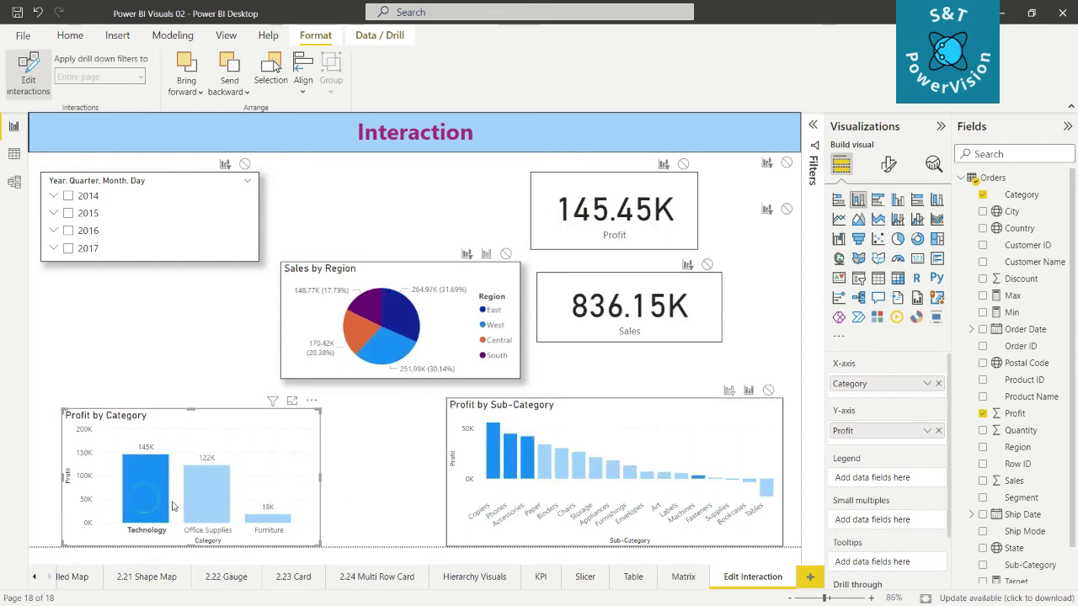
pyautogui.click(262, 521)
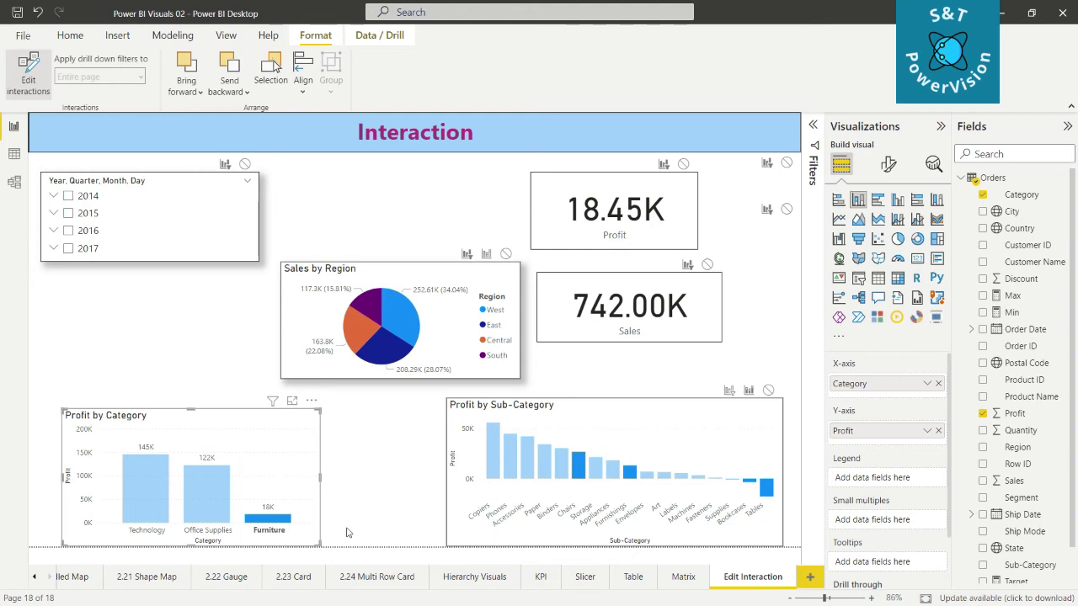
# Set Profit by Sub-Category to Filter and the pie to None, testing with Office Supplies
pyautogui.click(729, 390)
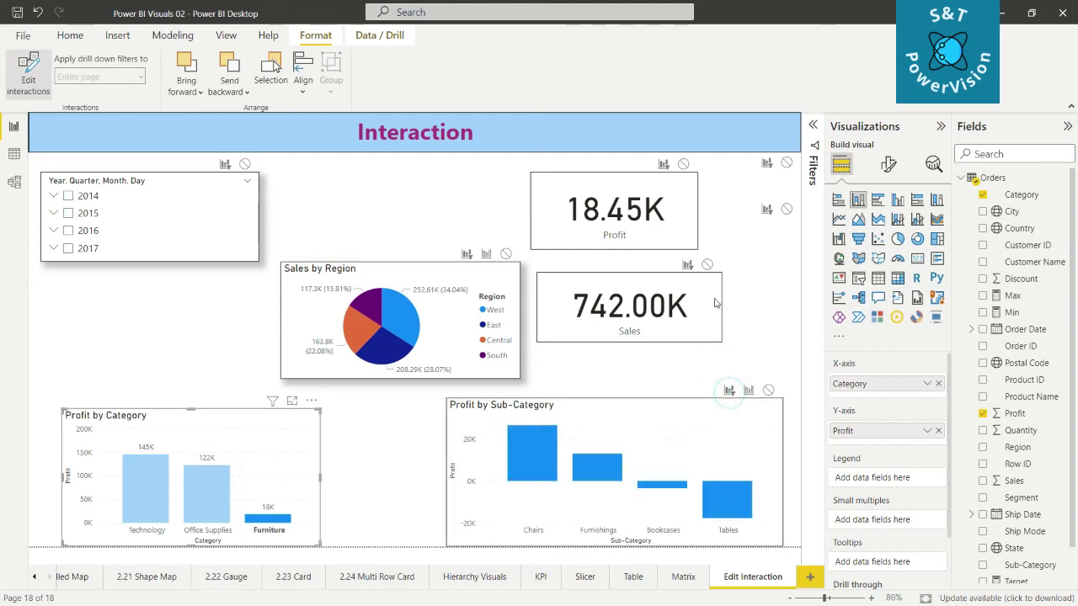
pyautogui.click(506, 254)
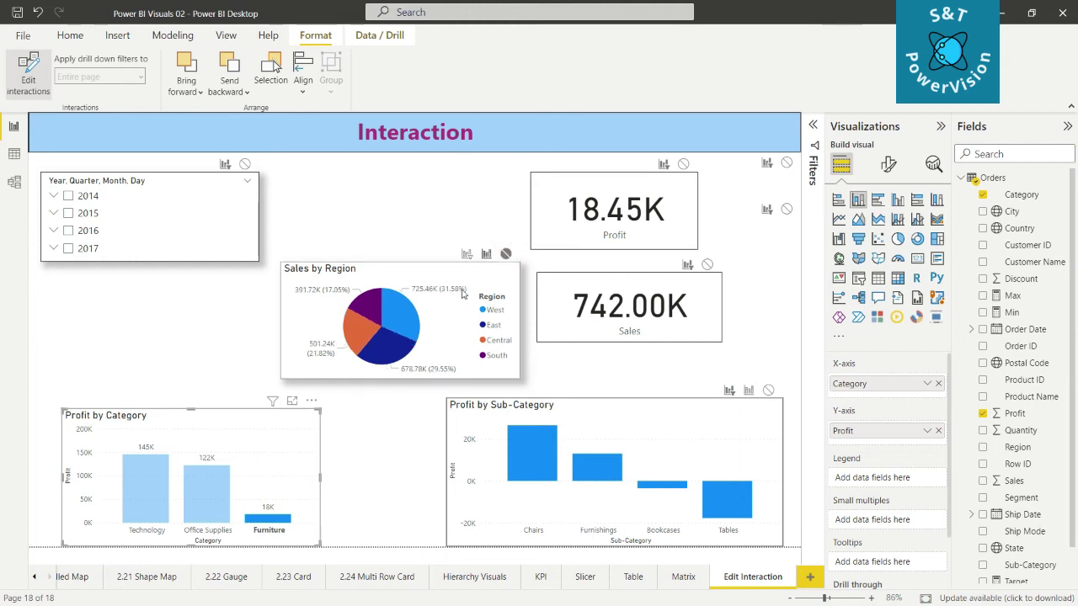
pyautogui.click(218, 492)
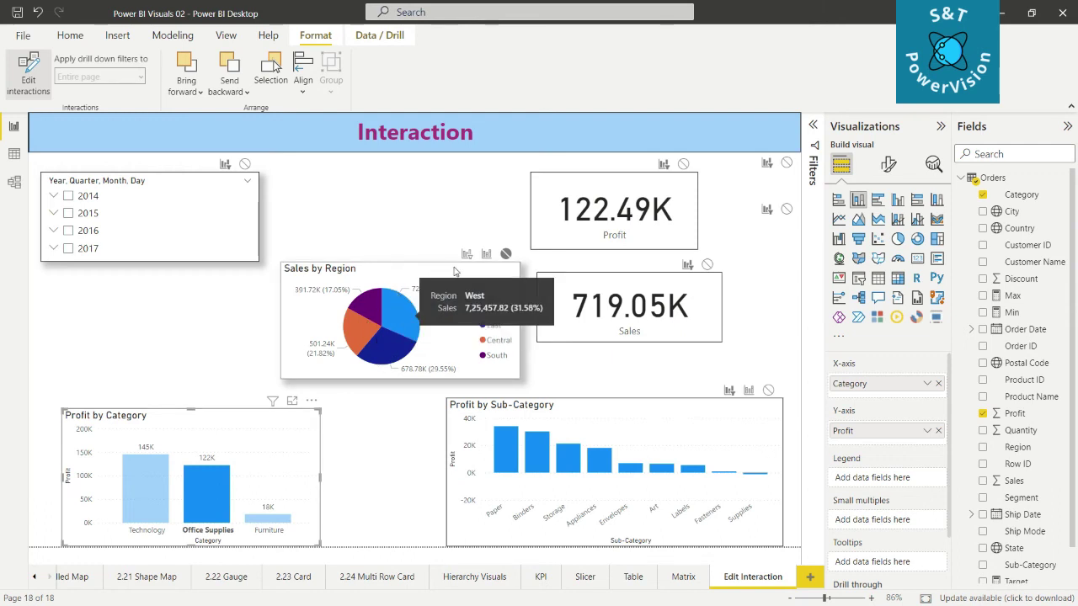
# Set the Sales by Region pie to Highlight and check it with Technology and Office Supplies
pyautogui.click(486, 255)
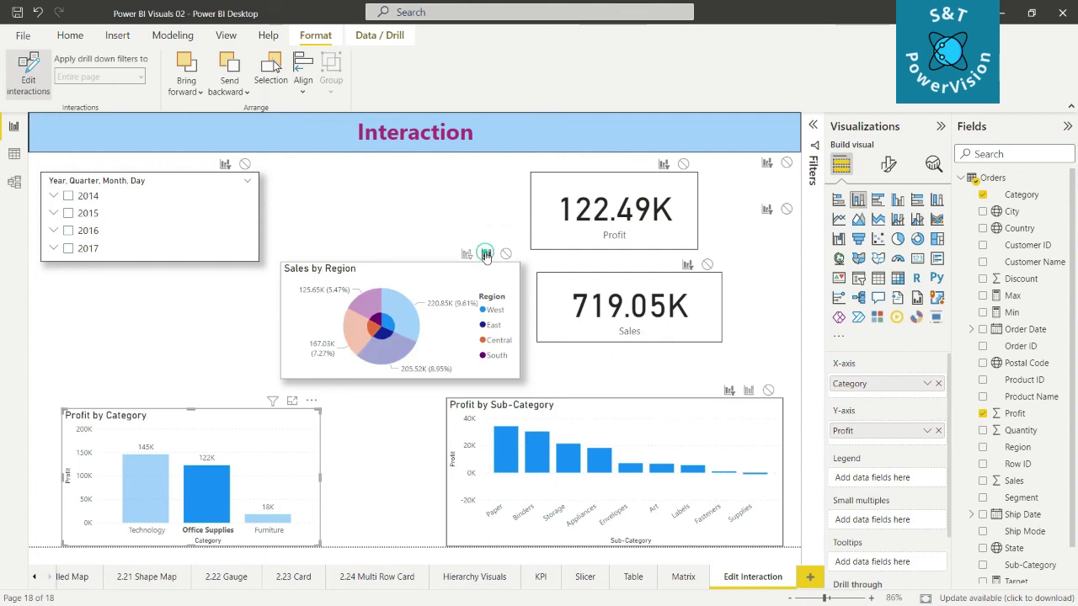
pyautogui.click(147, 485)
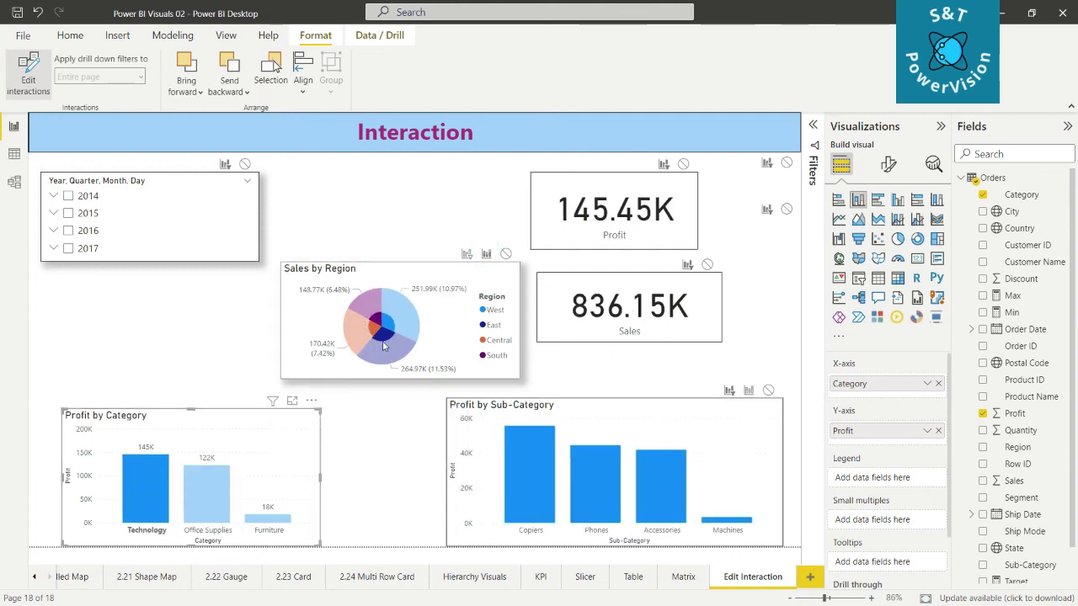
pyautogui.click(202, 495)
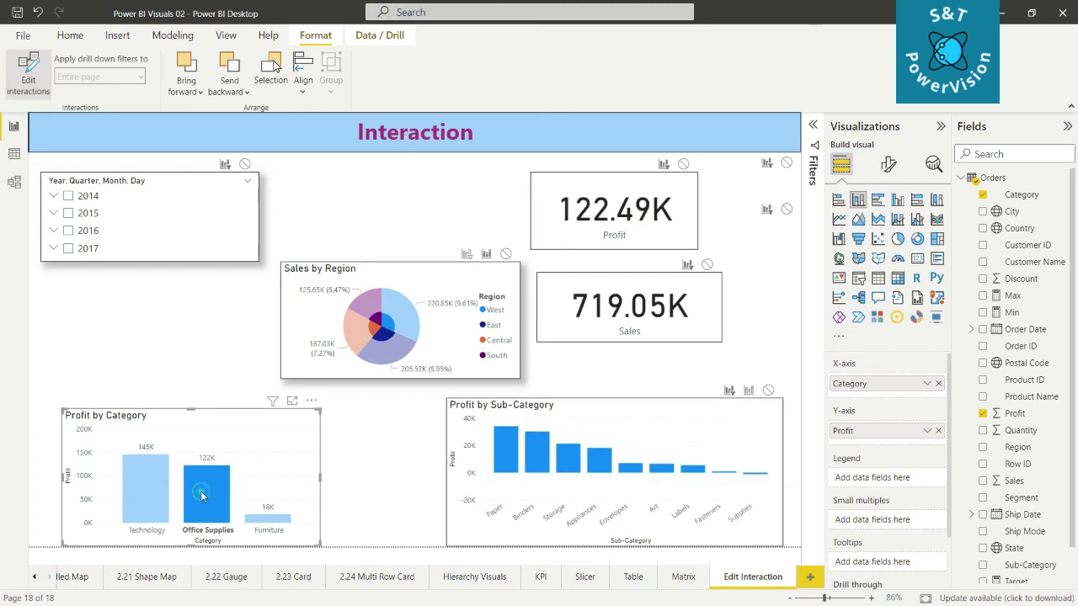
pyautogui.moveTo(385, 323)
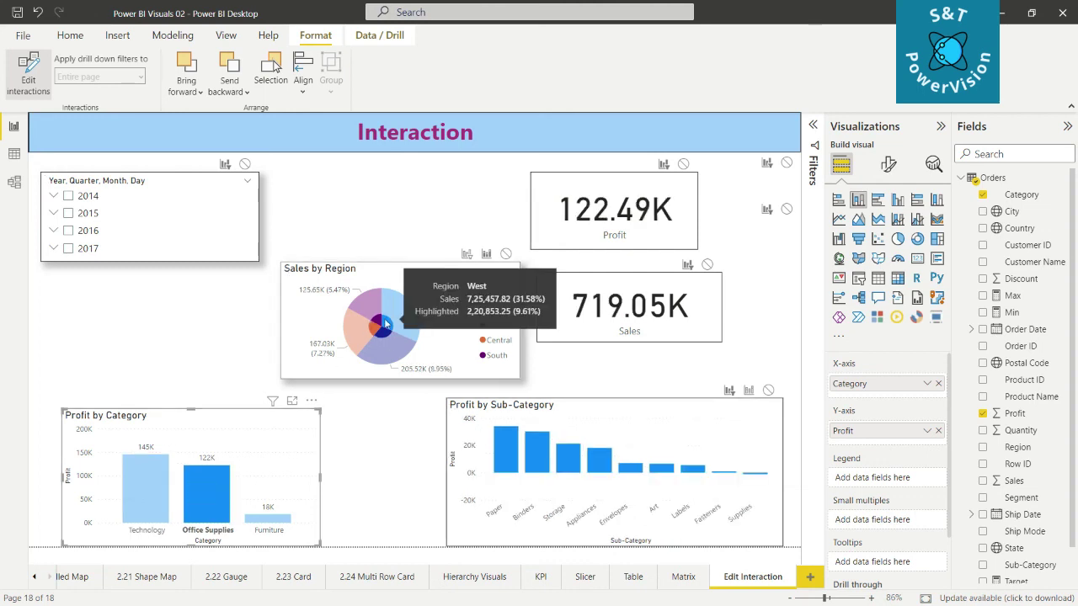